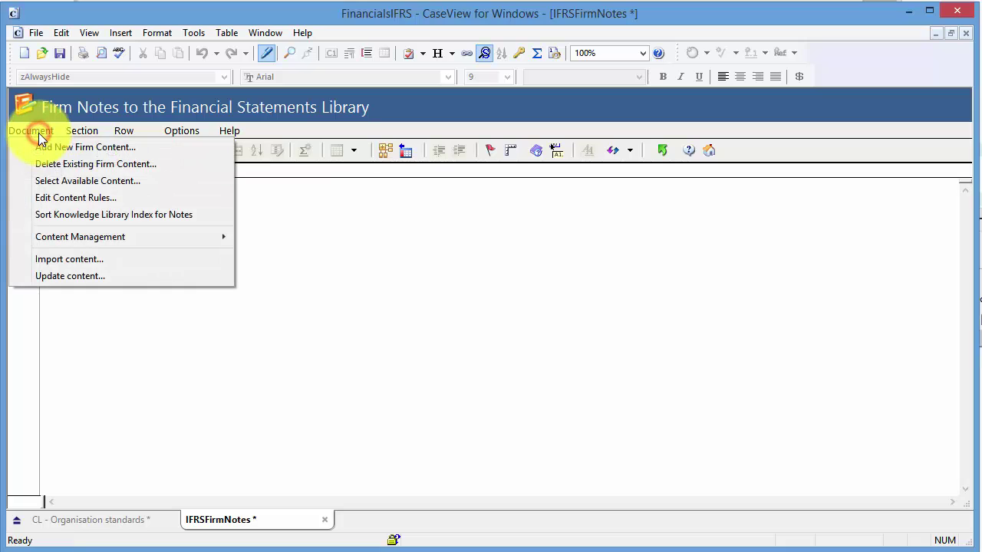
Add new firm content under Notes to the Financial Statements > Assets > Inventories > Inventories recognised as expense.
left_click(59, 150)
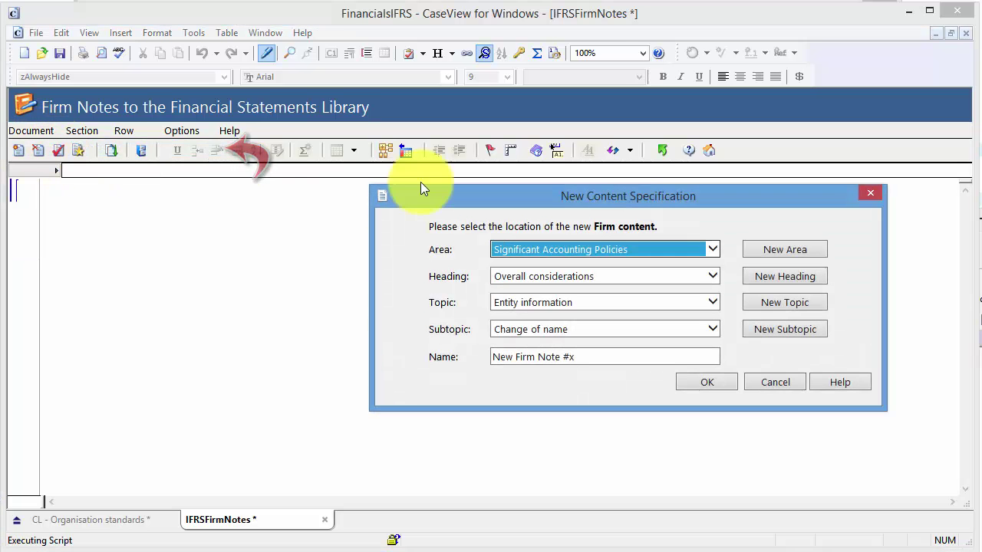
left_click_drag(592, 198, 436, 87)
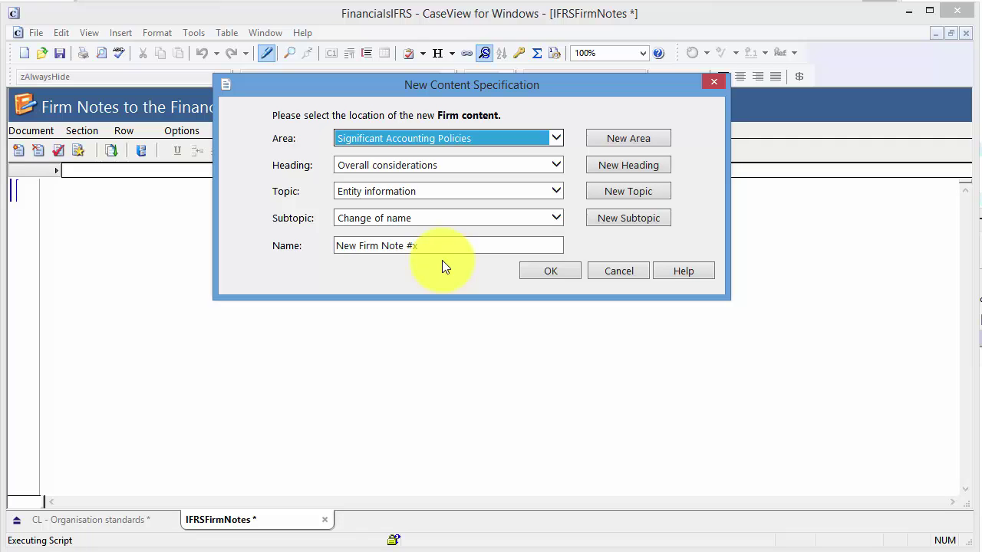
left_click(552, 144)
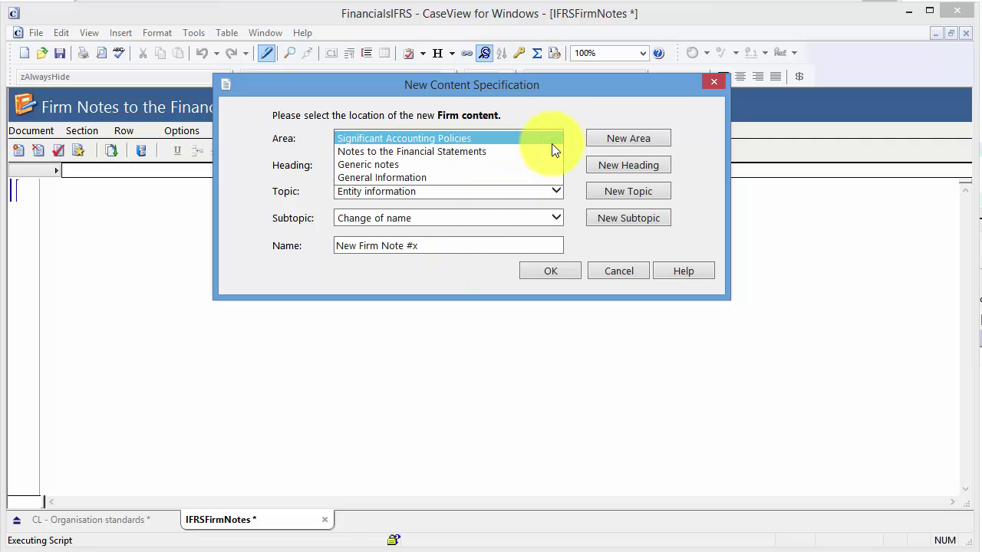
left_click(548, 151)
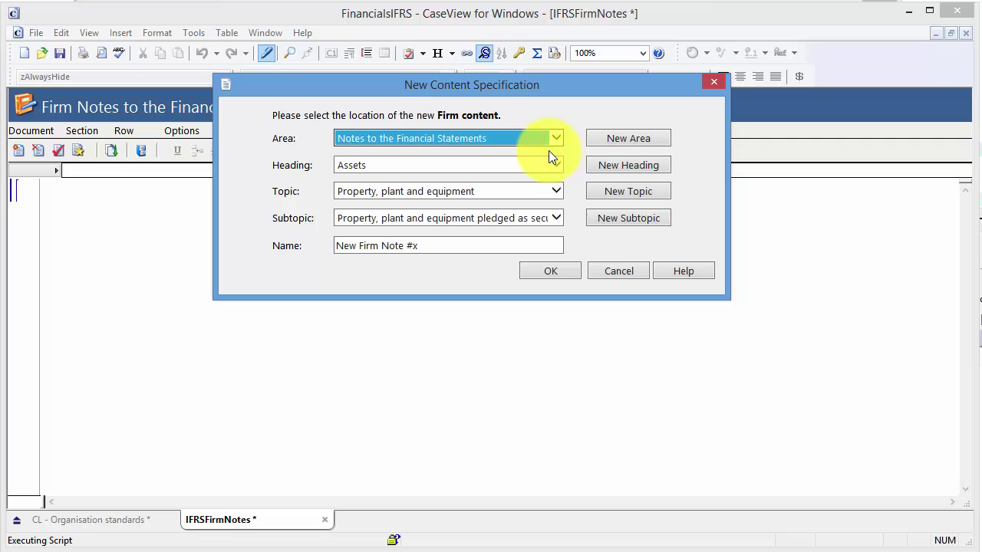
left_click(552, 165)
left_click(549, 165)
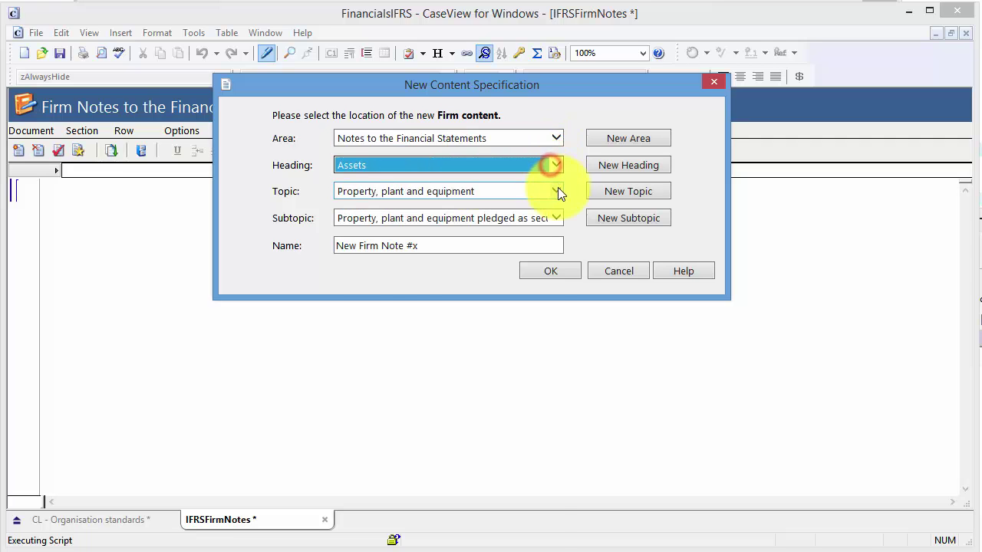
left_click(558, 192)
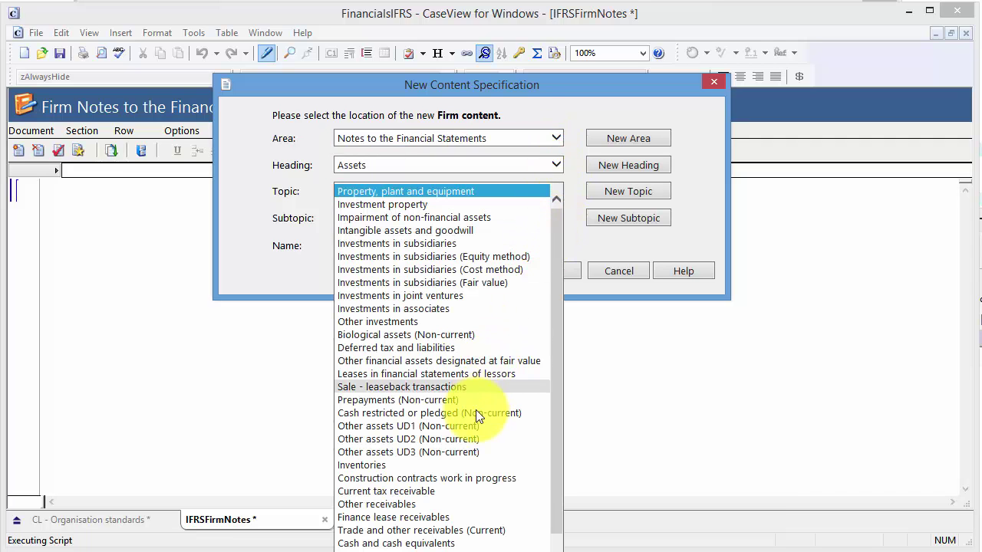
left_click(422, 465)
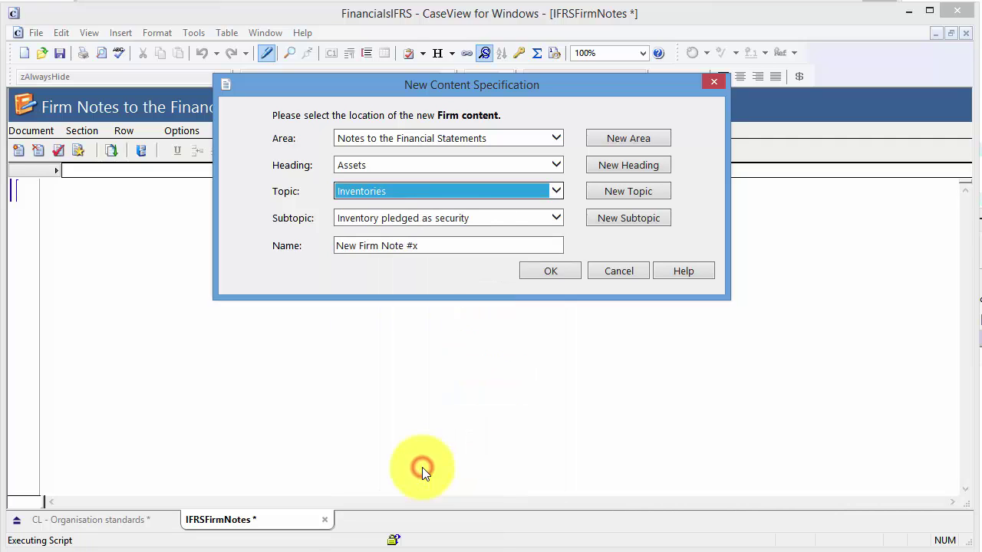
left_click(553, 218)
left_click(547, 228)
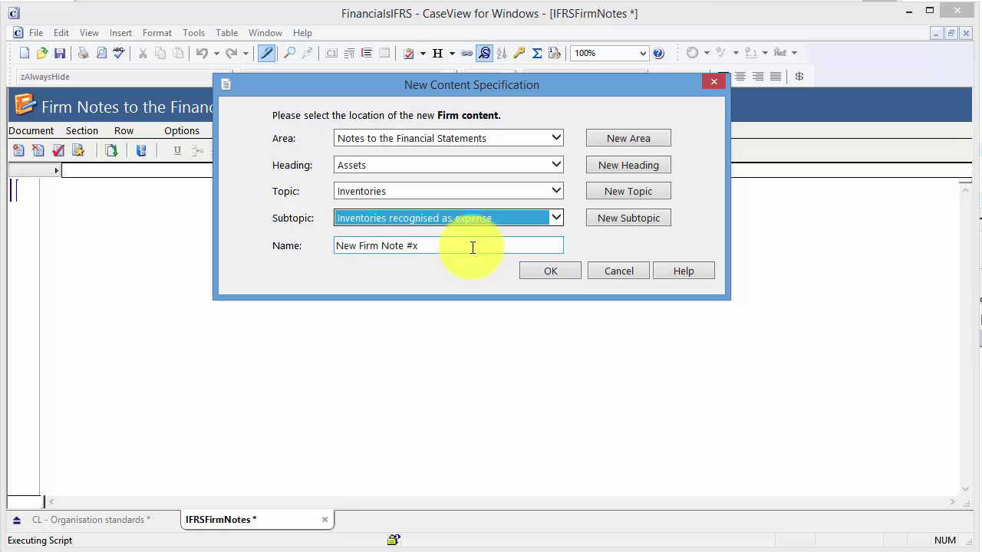
Replace the default note name with 'Finished Goods'.
left_click_drag(472, 247, 336, 247)
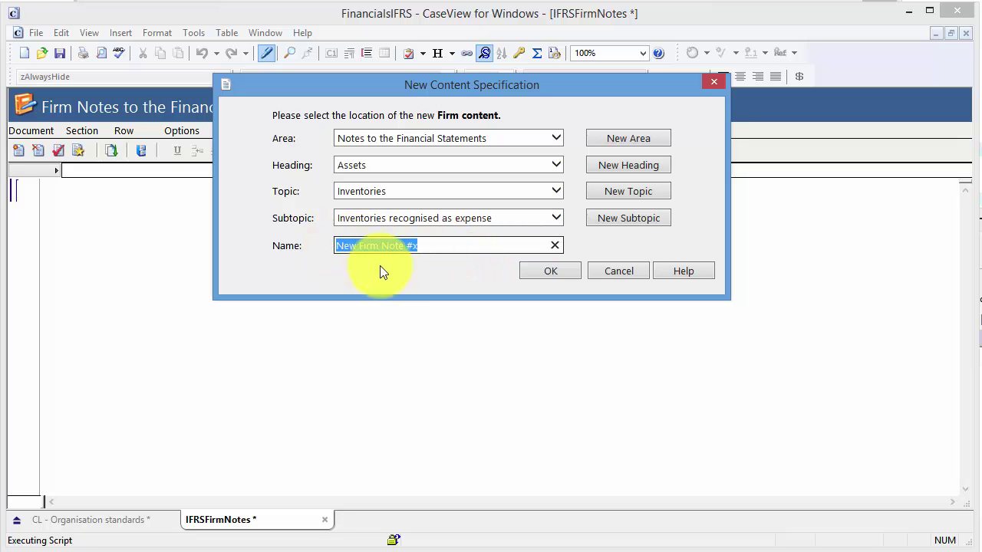
key("BackSpace")
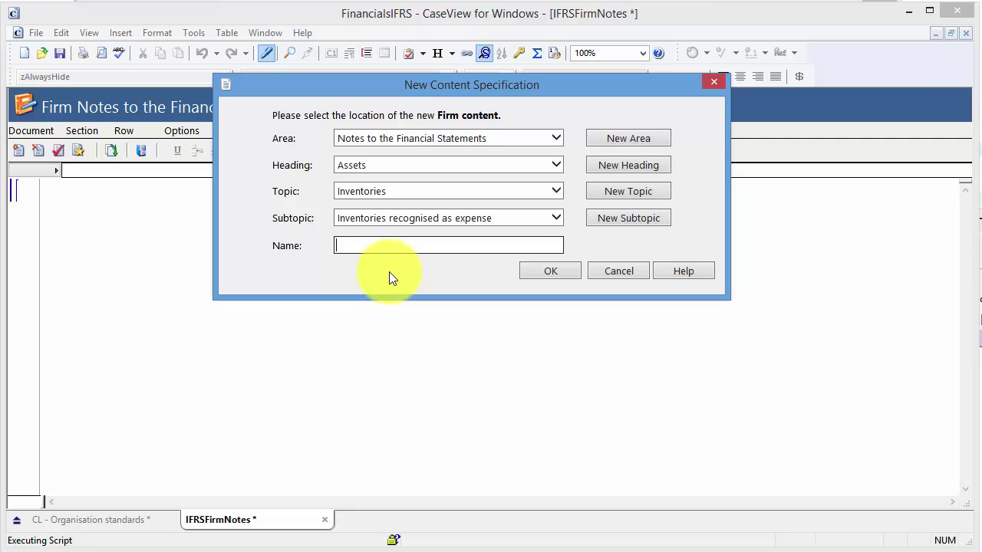
type("Finished Goods")
Create the note using the Two column (Number) format from Generic notes > Specific column notes > Formats.
left_click(563, 271)
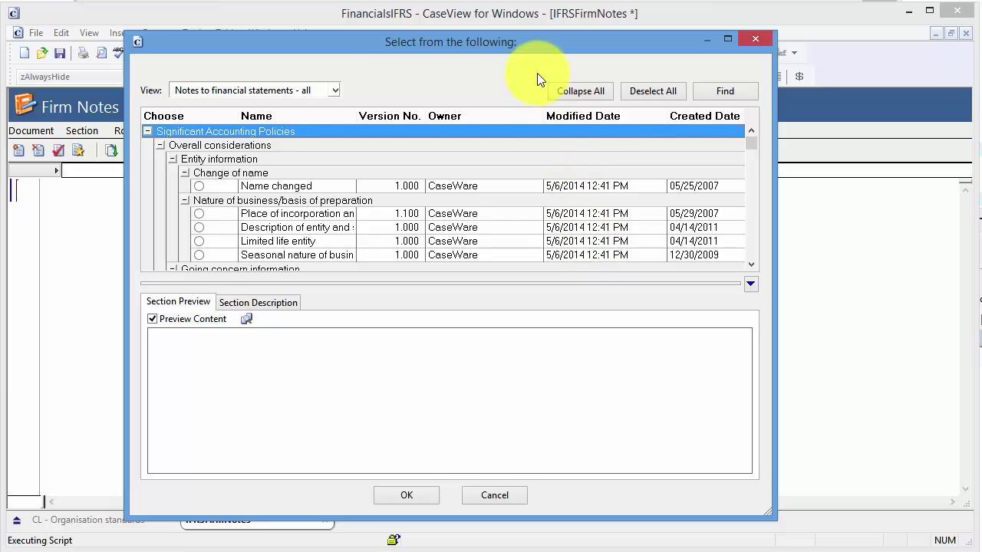
left_click(581, 92)
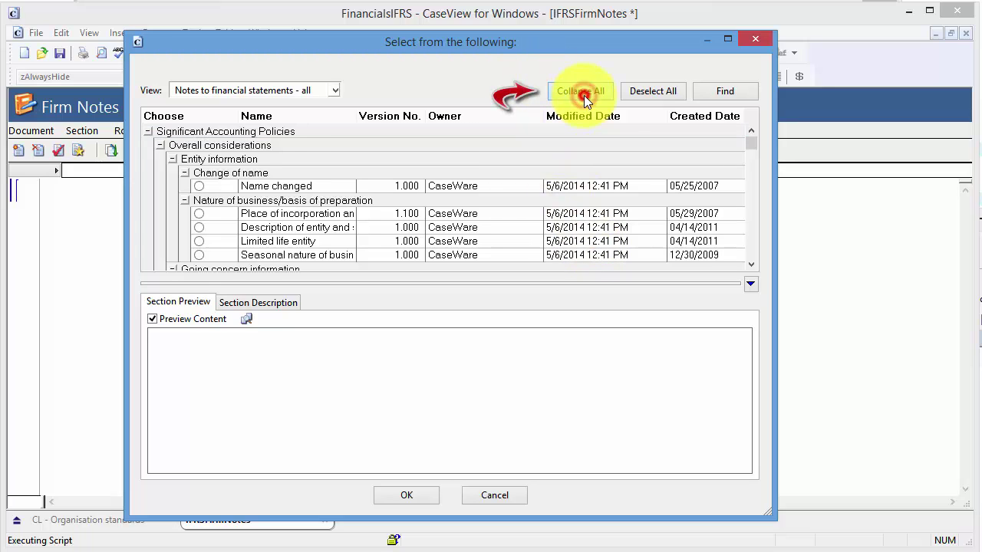
left_click(710, 93)
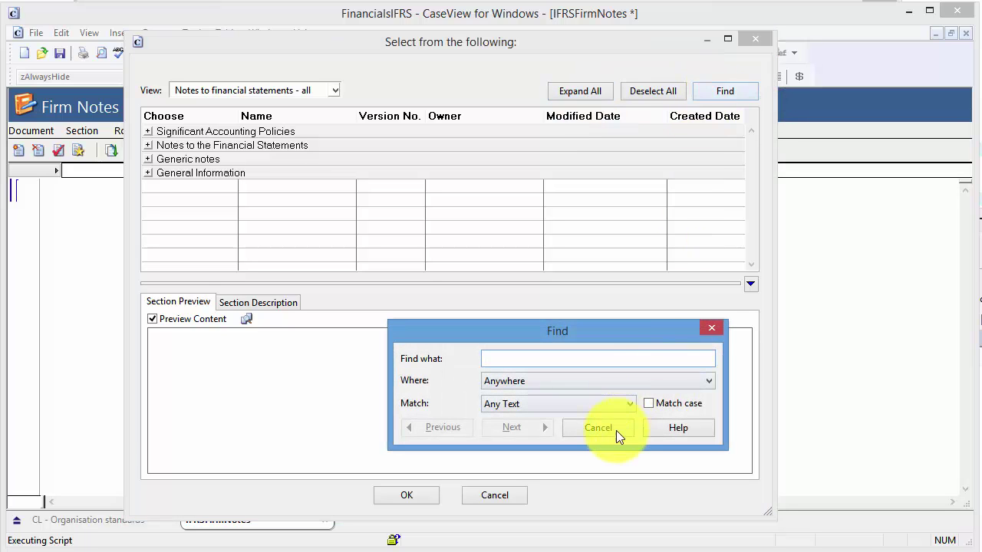
left_click(611, 428)
left_click(150, 159)
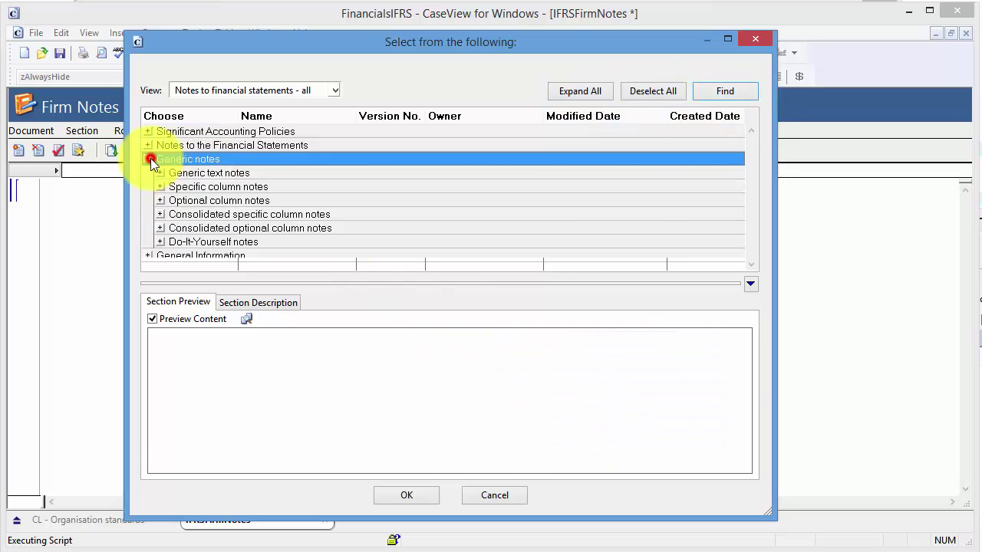
left_click(163, 187)
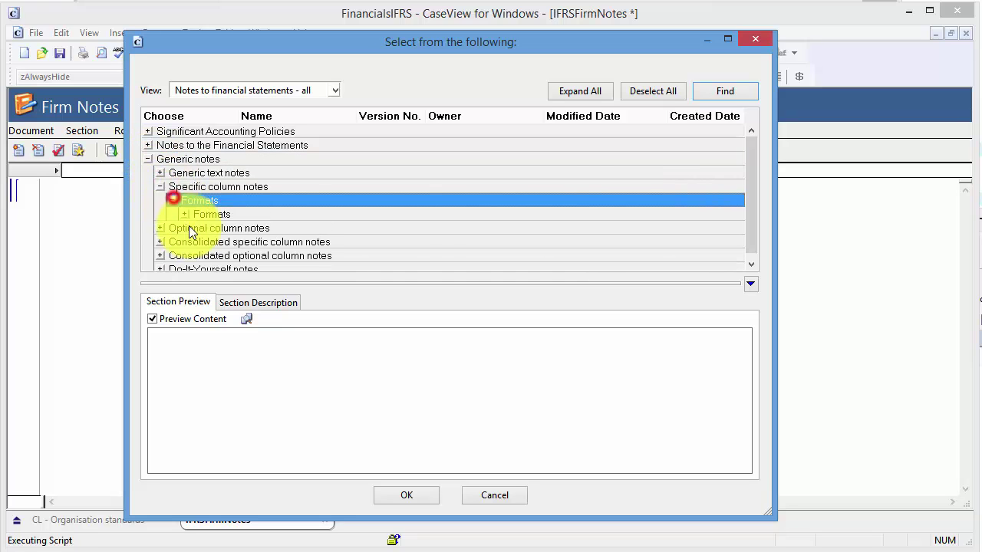
left_click(185, 213)
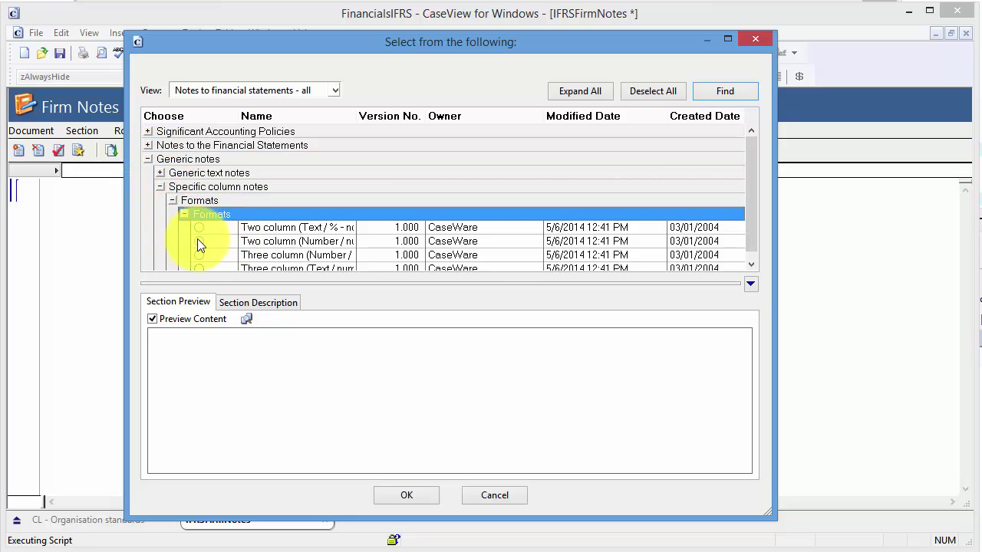
left_click(198, 240)
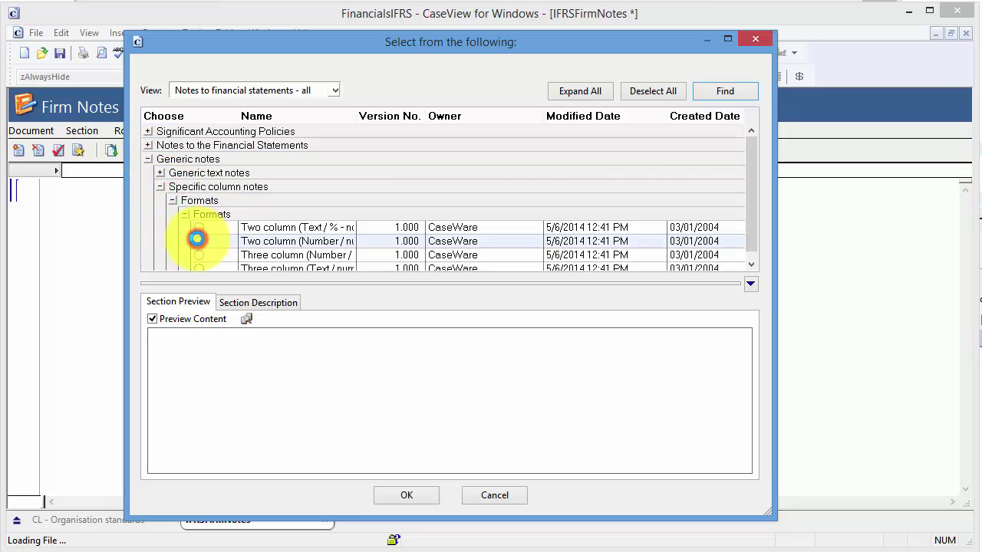
left_click(394, 495)
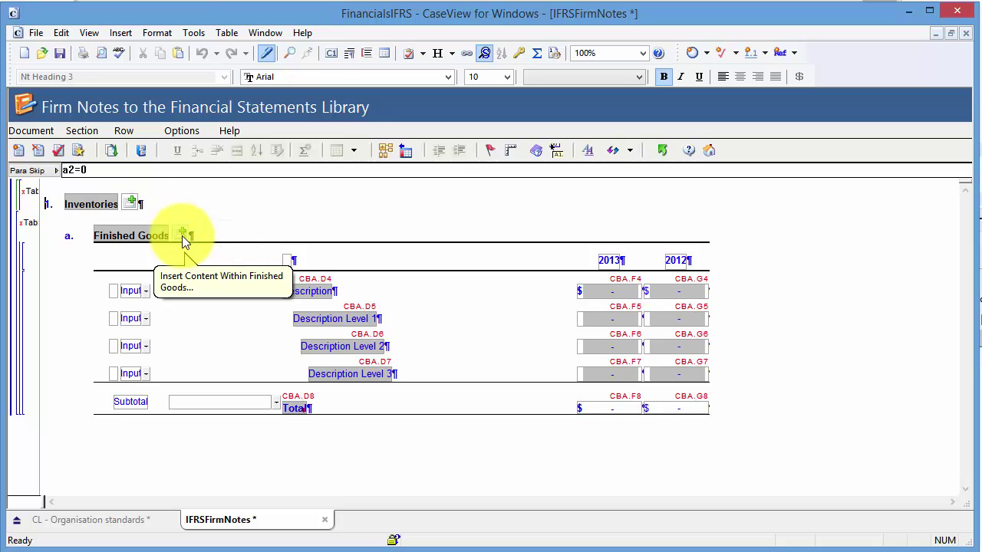
Insert a Text only paragraph from Generic notes > Generic text notes > Formats into Finished Goods.
left_click(181, 235)
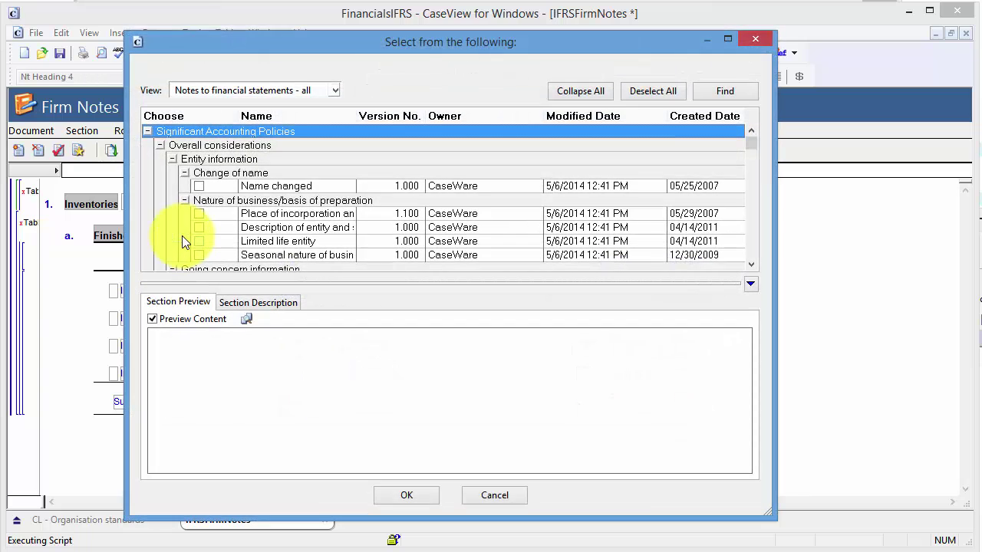
left_click(577, 91)
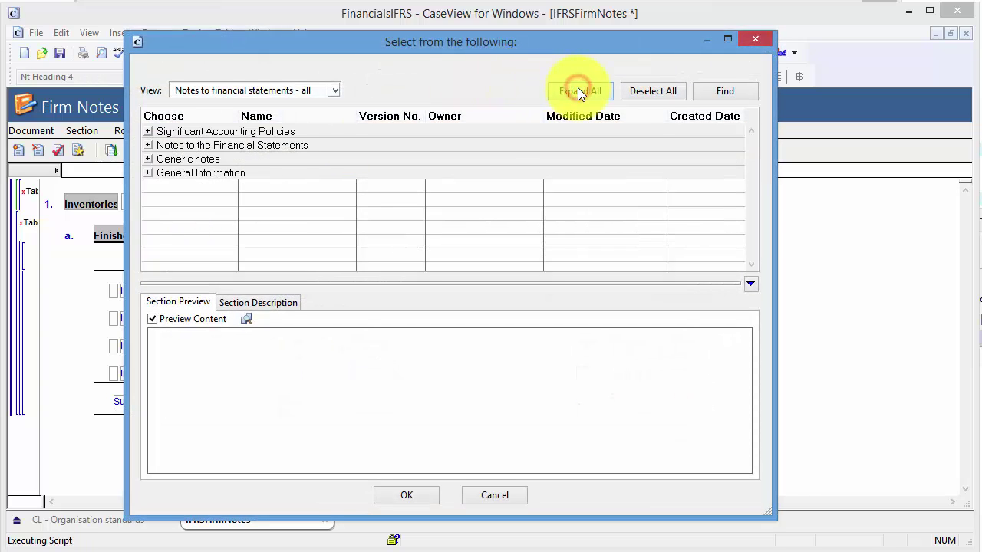
left_click(148, 159)
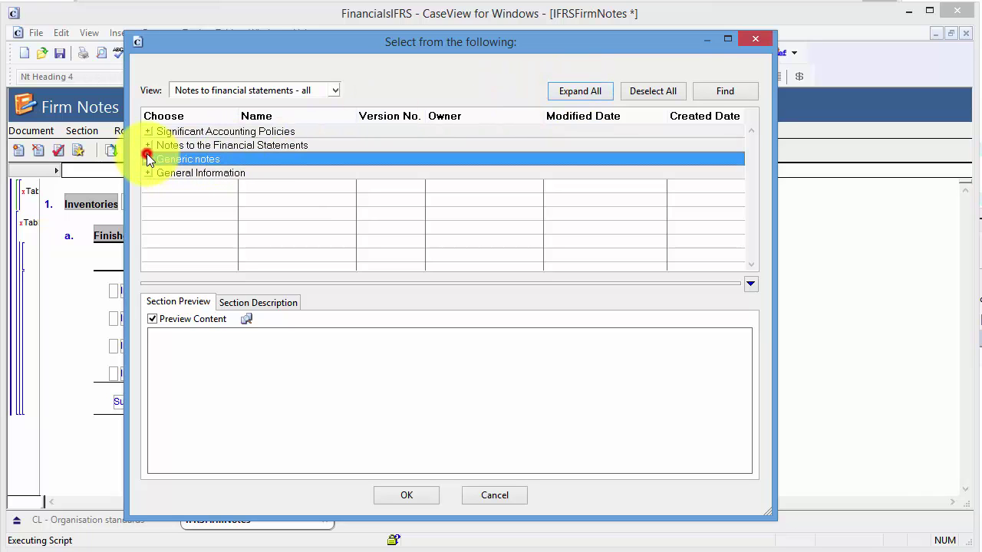
left_click(161, 172)
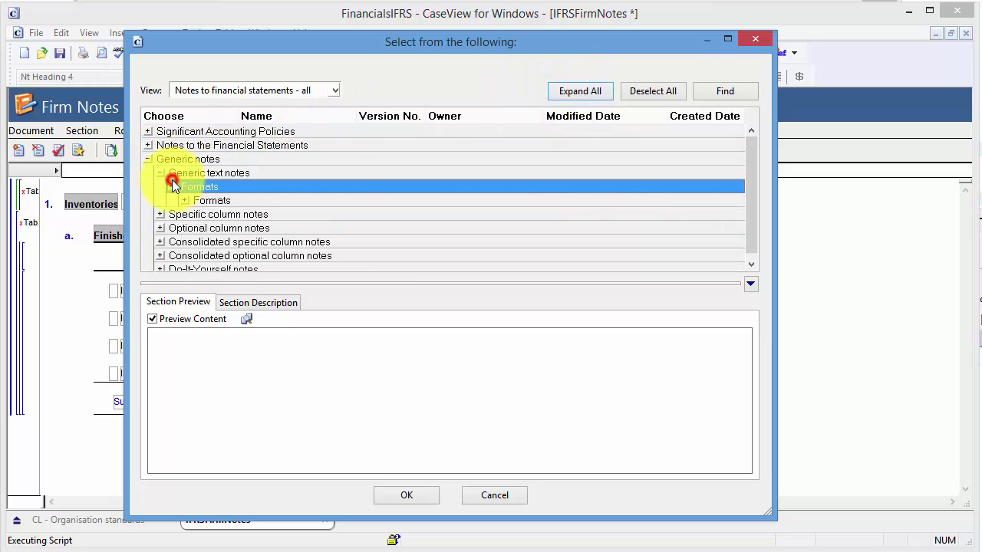
left_click(185, 200)
left_click(198, 227)
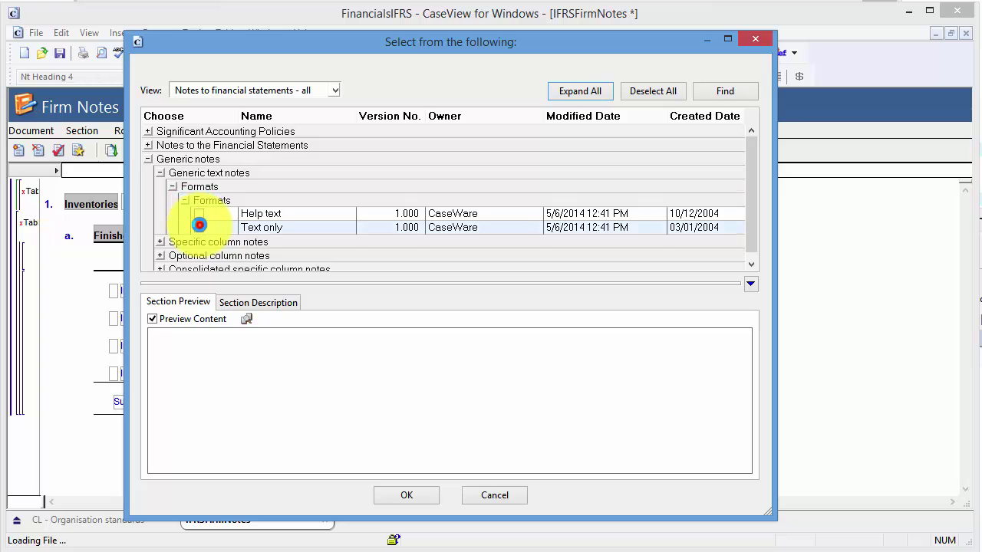
left_click(425, 497)
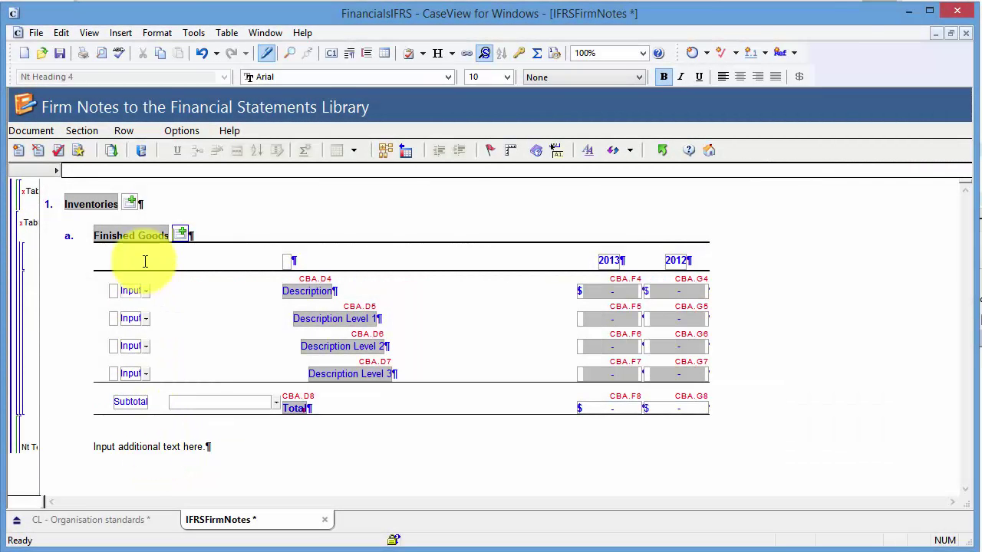
Open Sort Notes Under Finished Goods from the note's Configure menu.
right_click(137, 239)
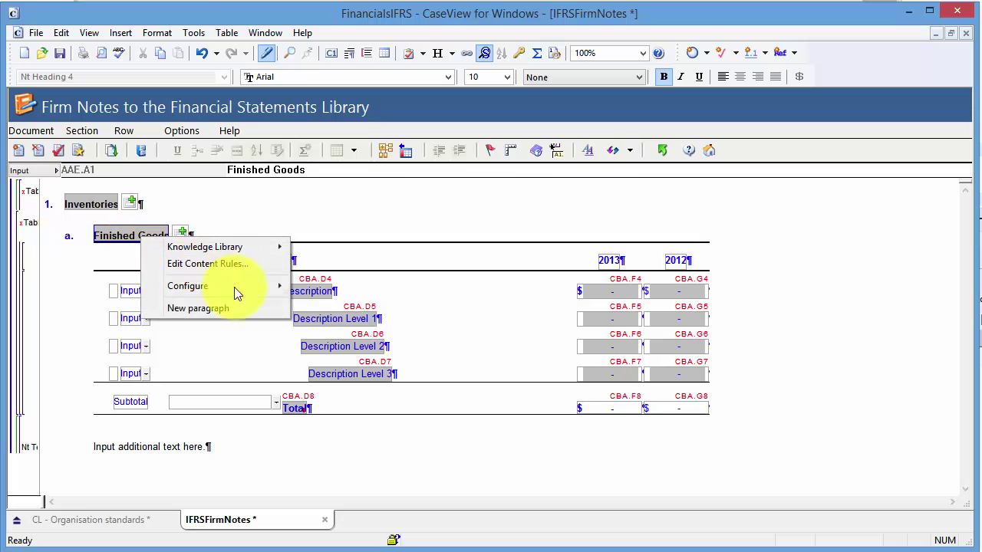
mouse_move(188, 285)
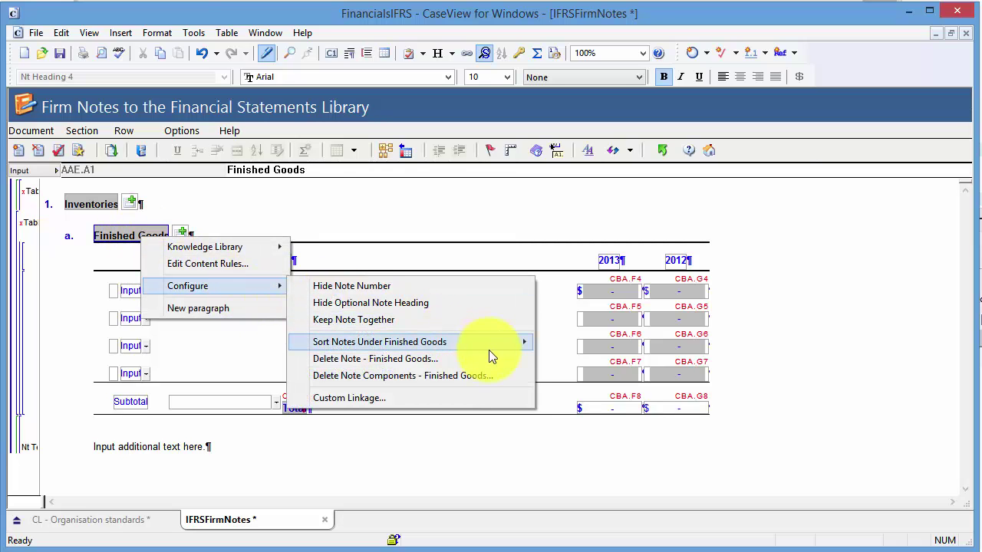
mouse_move(379, 342)
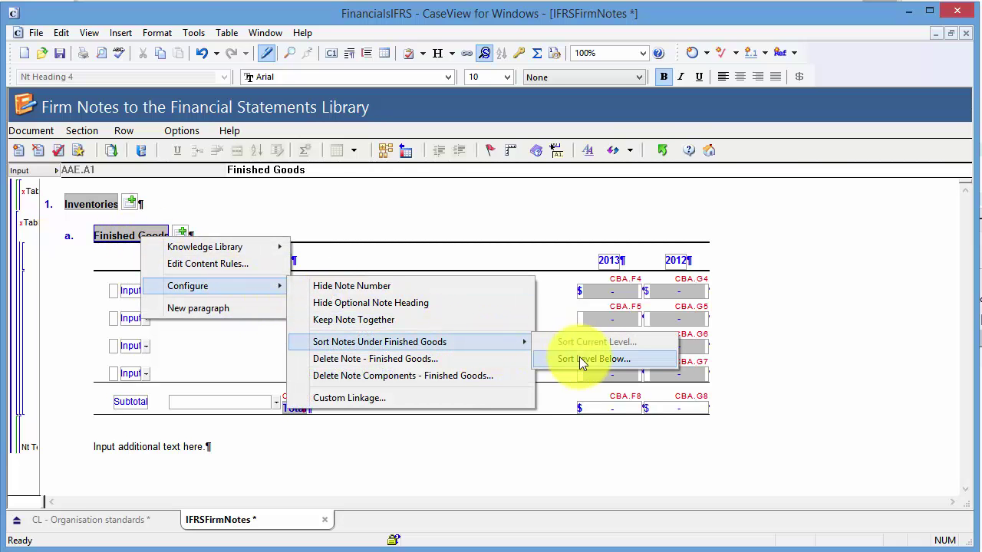
left_click(581, 359)
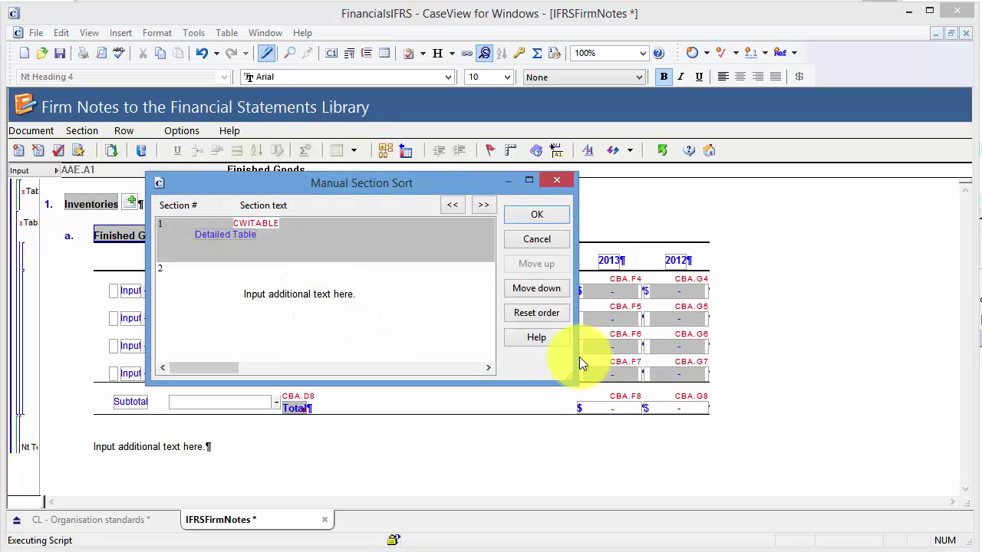
Move the text paragraph section above the table and apply the new order.
left_click(365, 298)
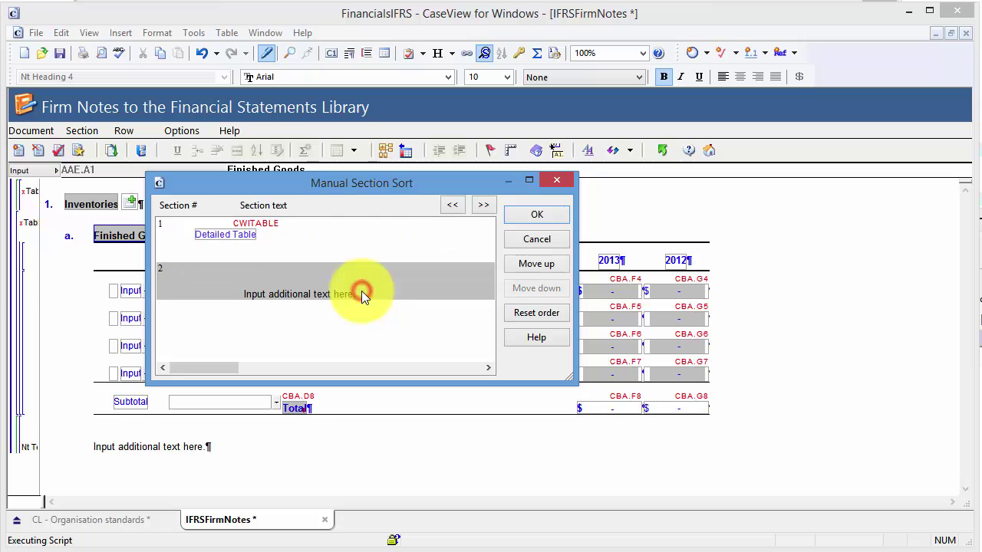
left_click(530, 265)
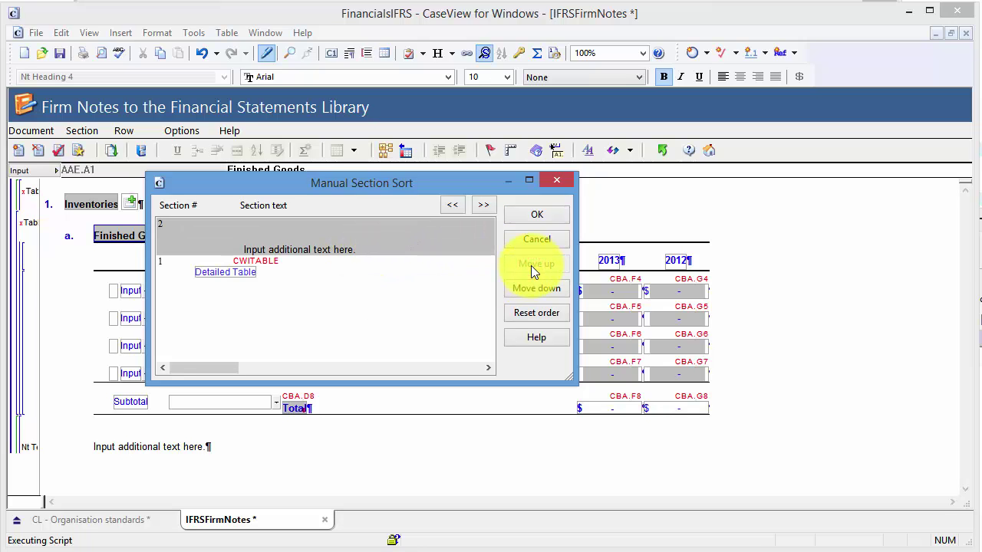
left_click(540, 215)
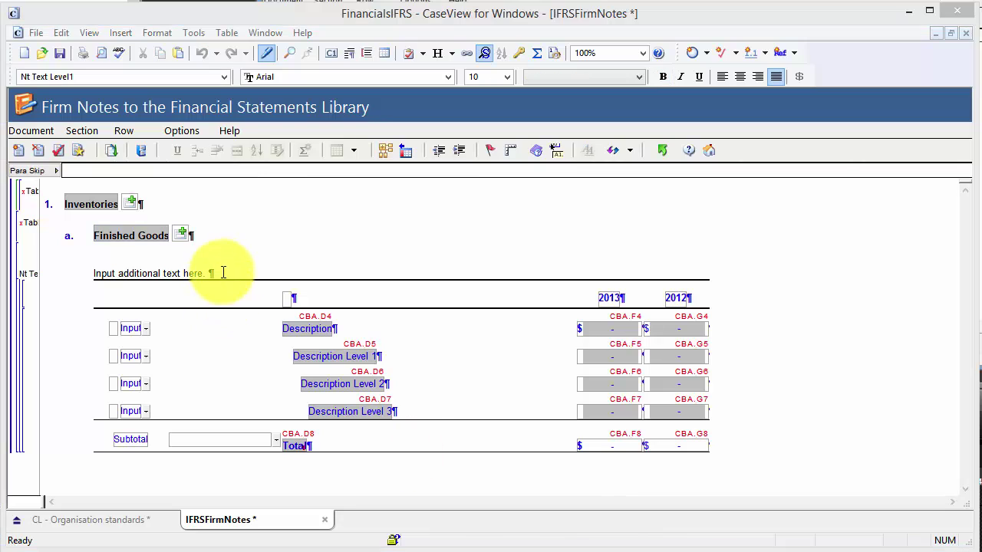
Replace 'Input additional text here.' with the pasted finished goods cost paragraph.
left_click_drag(234, 273, 67, 273)
key("Delete")
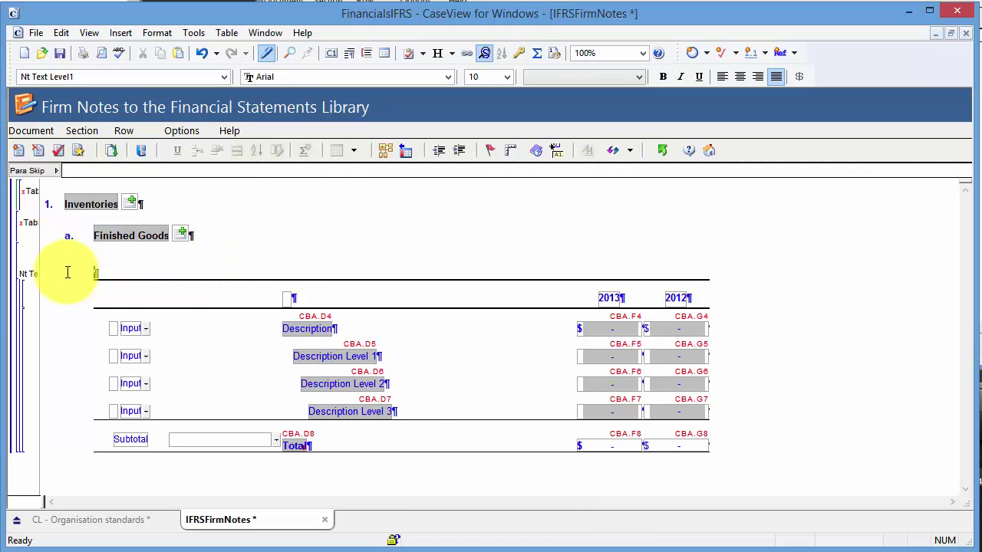
type("Finished goods inventory cost includes the cost of direct material, direct labour and allocated manufacutring overhead related to its manufacture.")
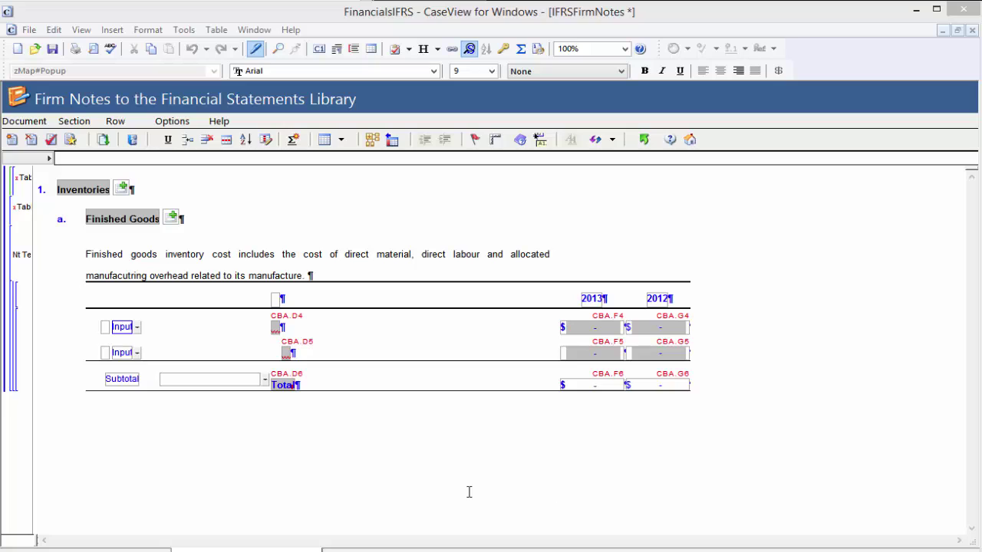
Make the first table row a Mapping line mapped to Raw materials, components.
left_click(138, 327)
left_click(123, 362)
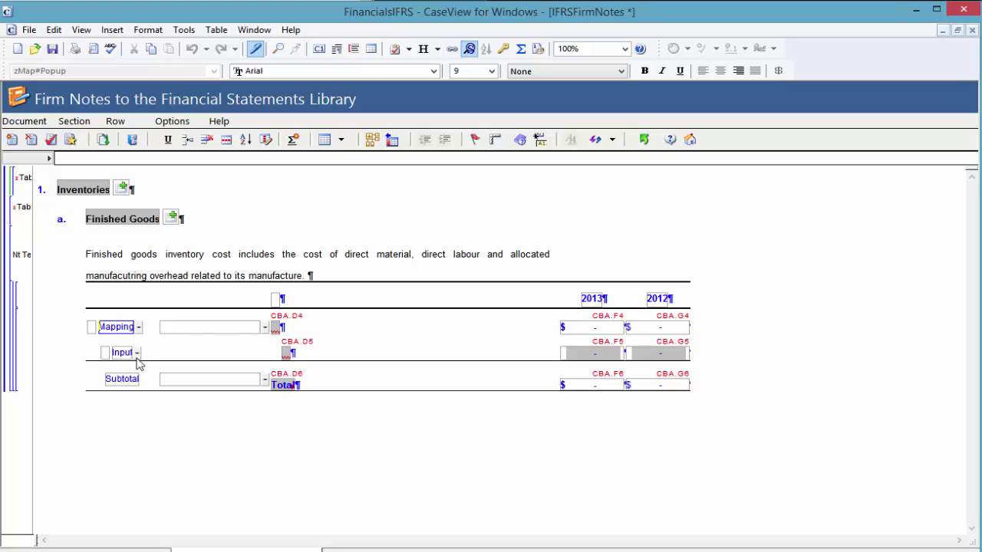
left_click(264, 328)
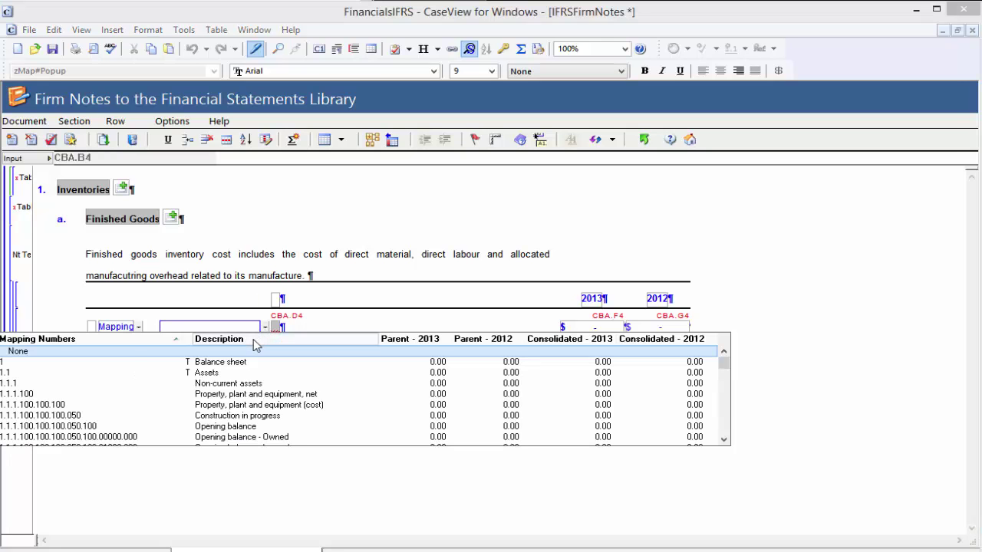
left_click(253, 339)
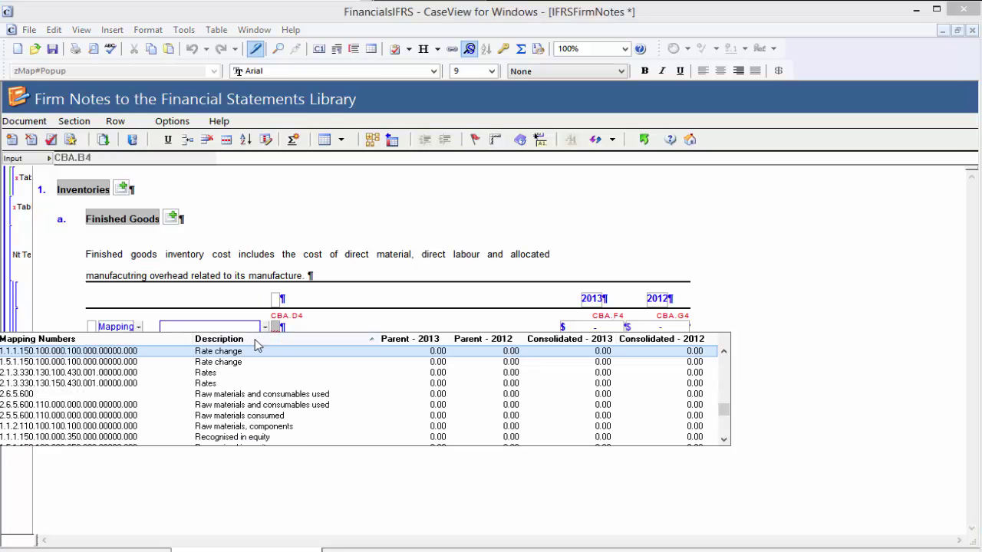
left_click(311, 427)
Make the second table row a Mapping line mapped to Work in progress.
left_click(138, 352)
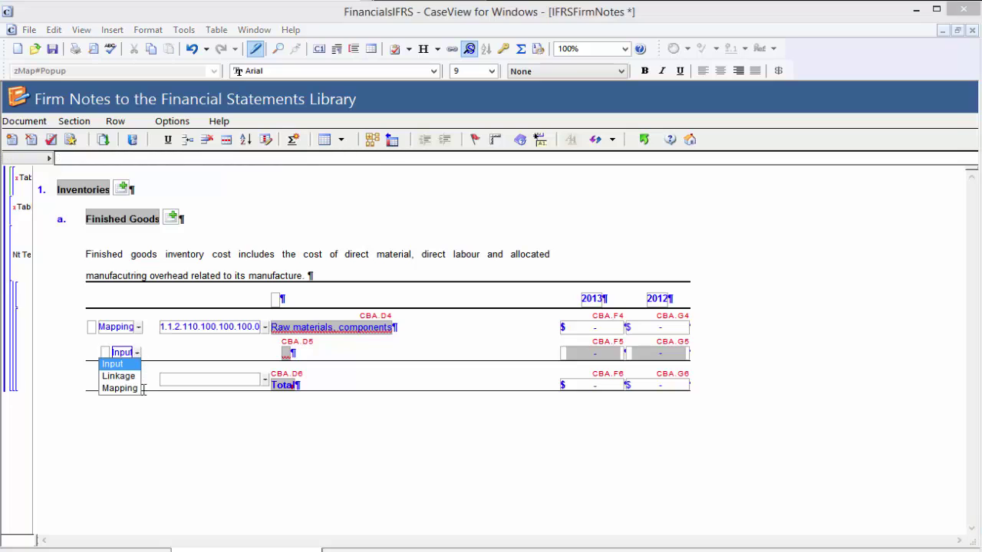
left_click(116, 387)
left_click(253, 355)
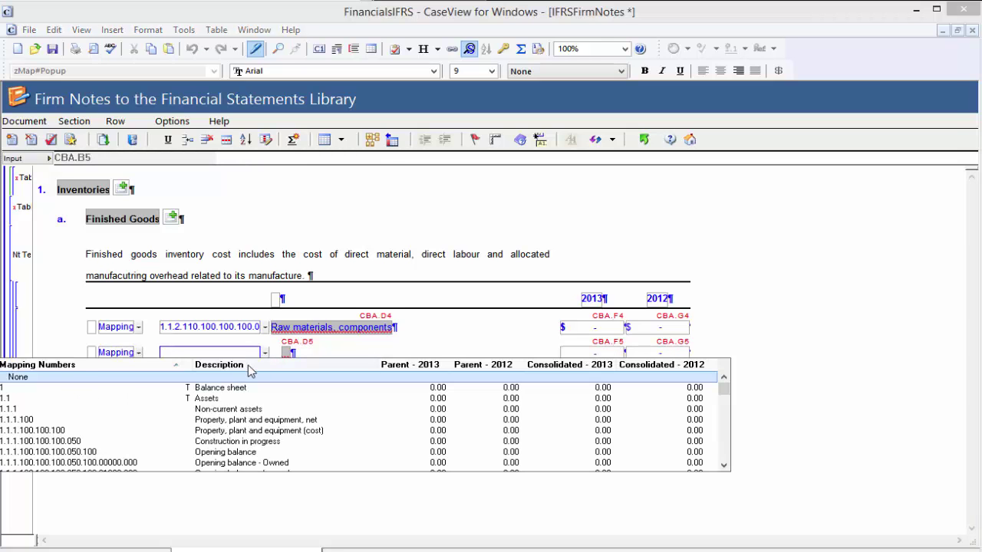
left_click(251, 367)
type("work")
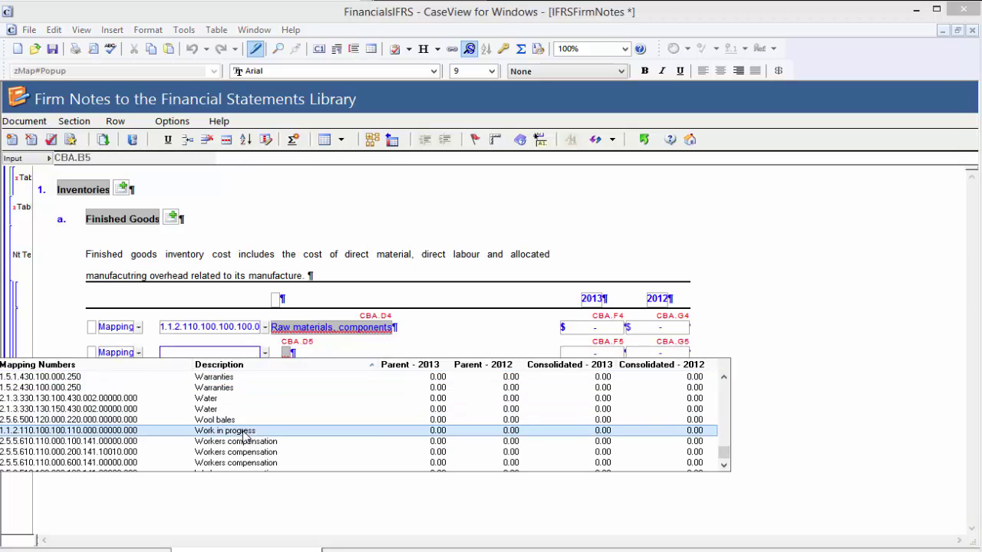
left_click(242, 431)
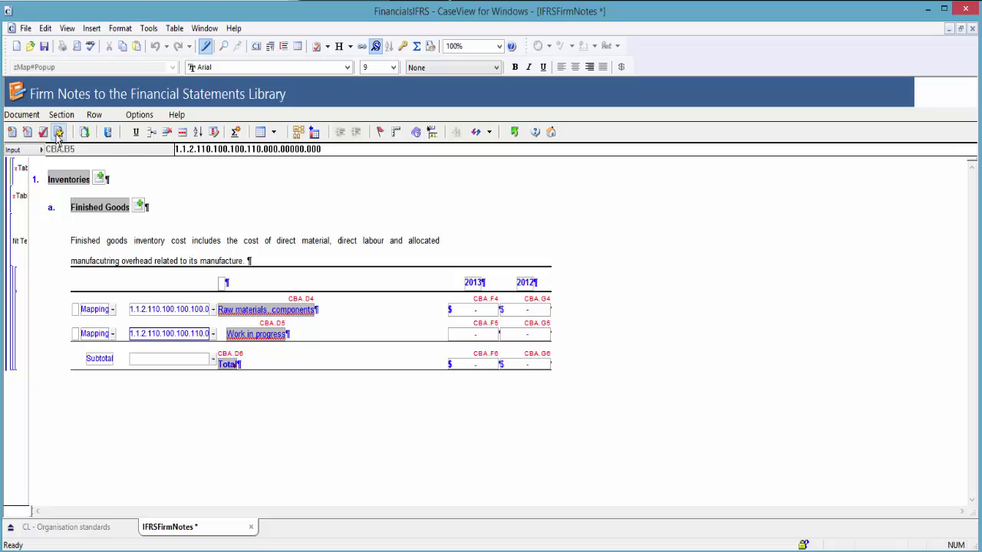
In Edit Content Rules, select Finished Goods under Assets > Inventories > Inventories recognised as expense.
left_click(85, 132)
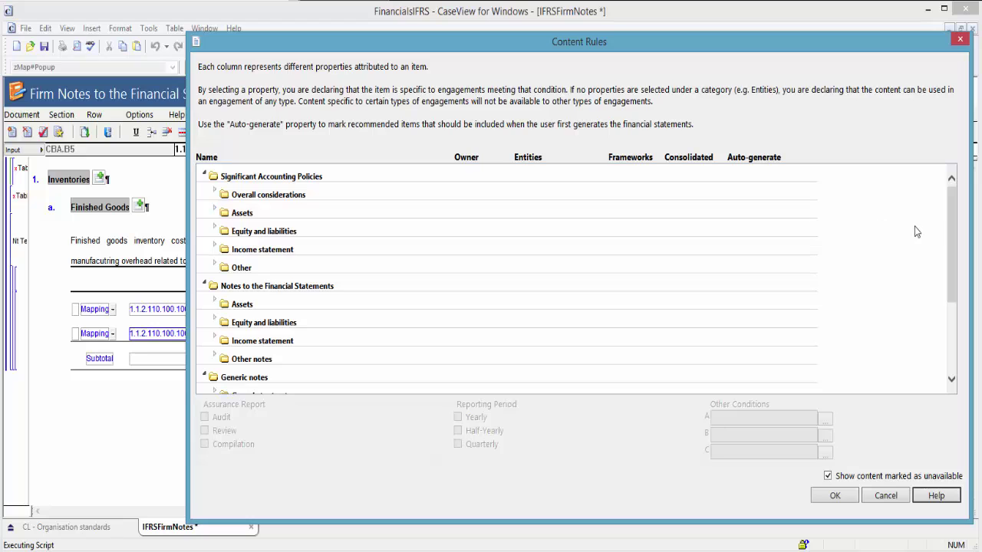
scroll(956, 229, "down", 2)
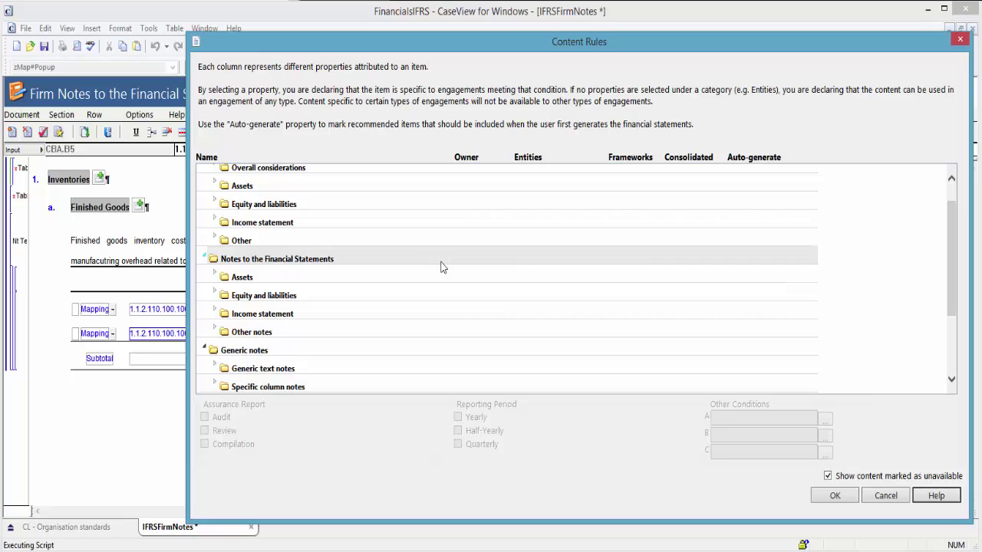
double_click(713, 280)
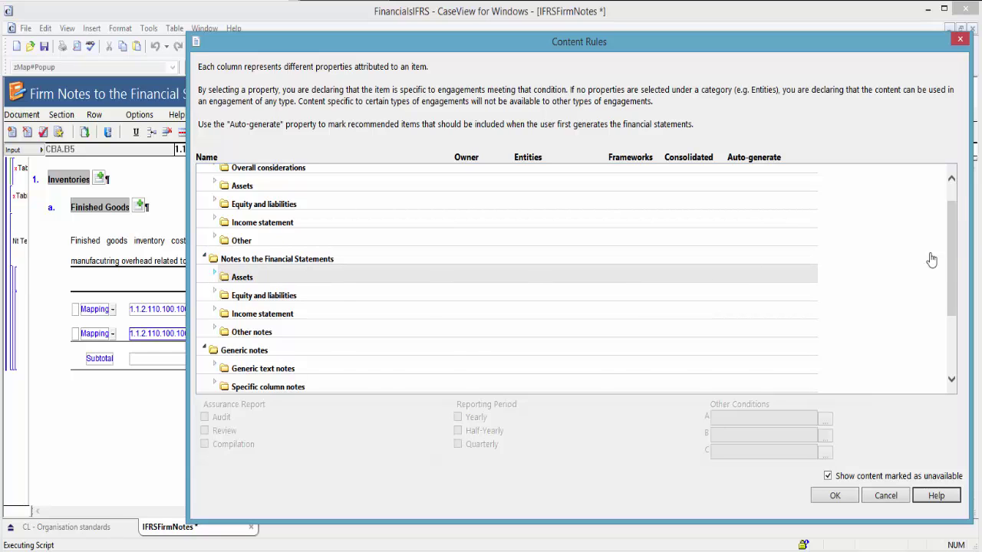
left_click_drag(953, 211, 953, 263)
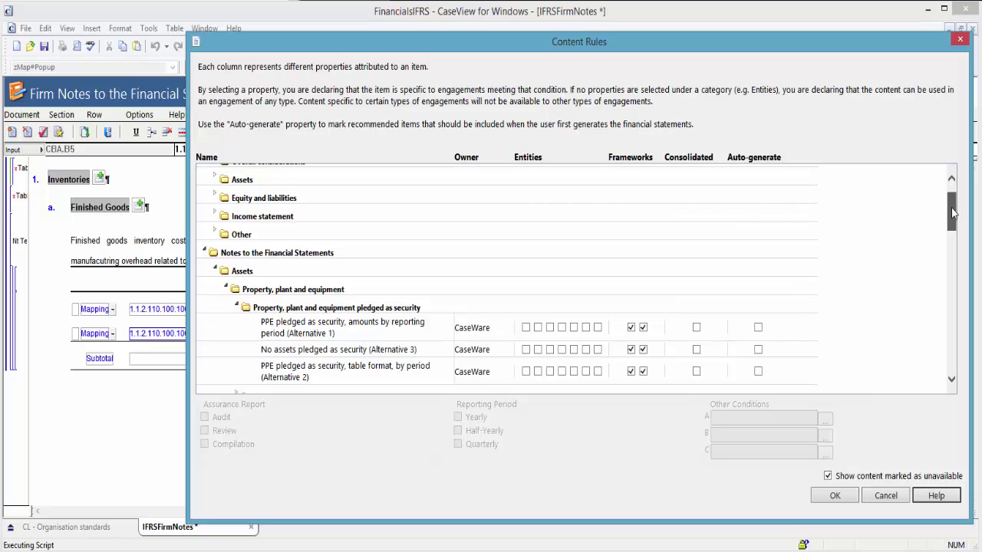
scroll(385, 321, "down", 2)
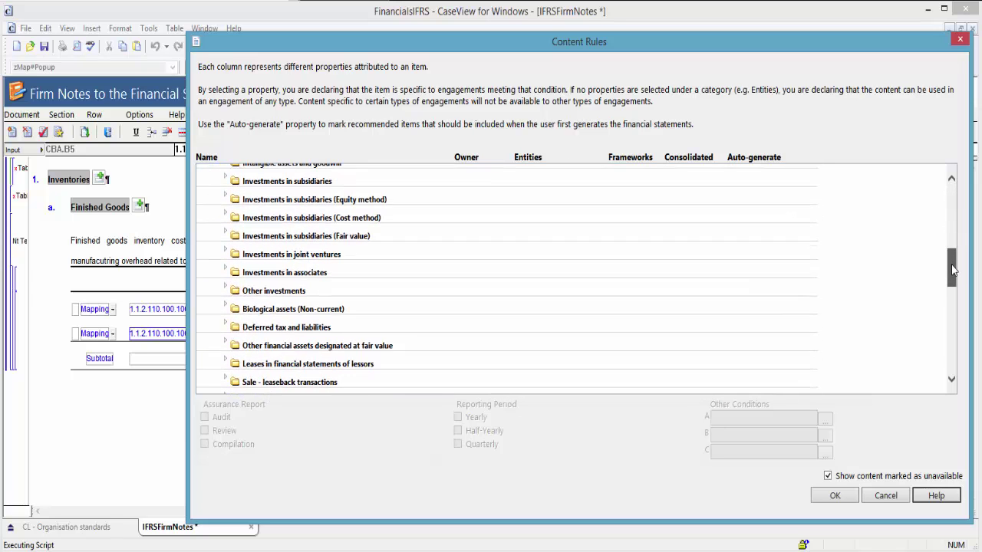
scroll(386, 320, "down", 3)
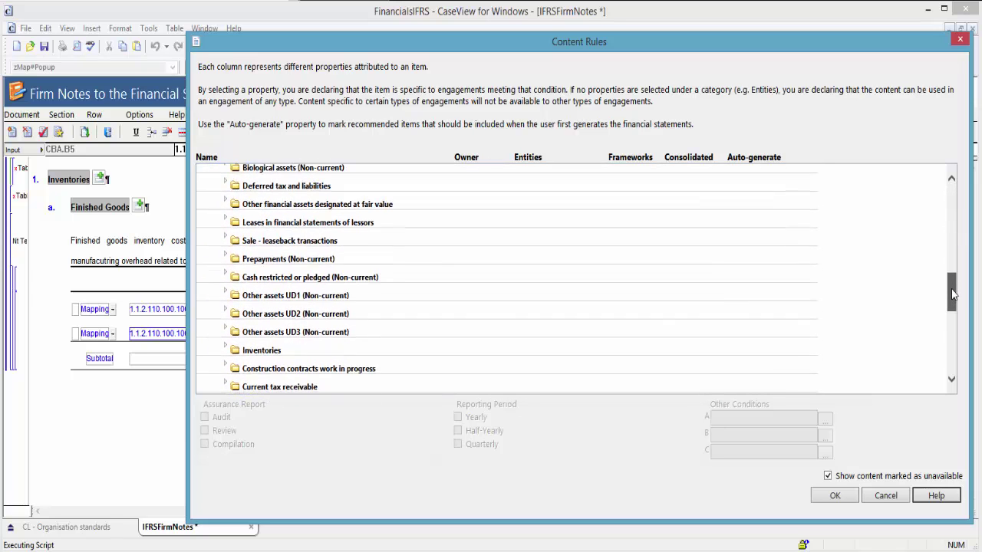
left_click(226, 340)
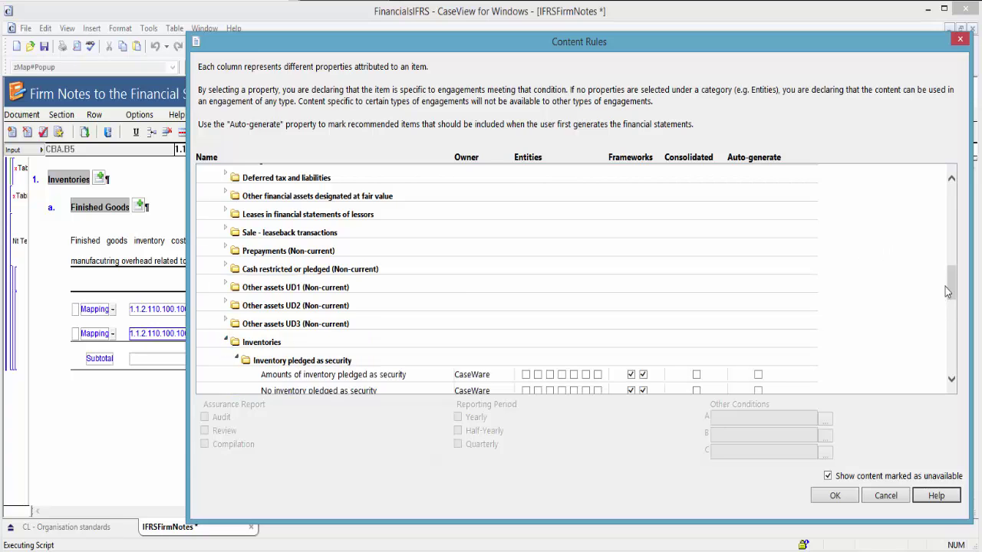
left_click_drag(948, 289, 949, 322)
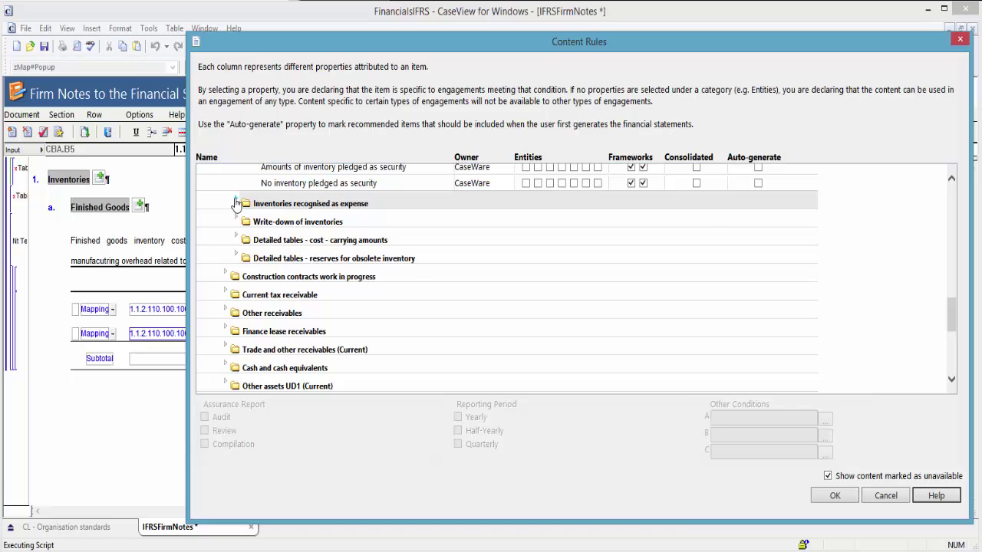
left_click(236, 203)
left_click(380, 234)
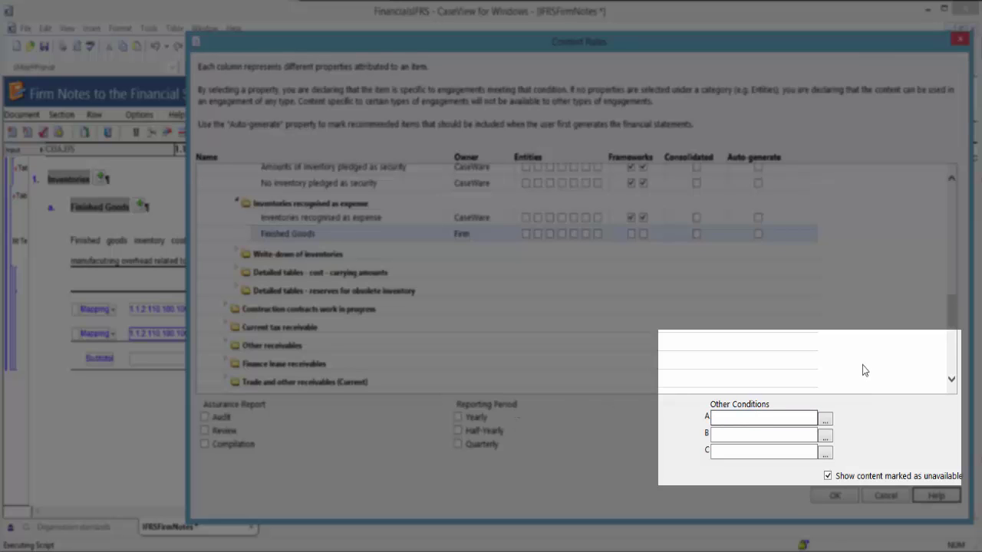
Set Other Conditions A to the pasted map() expression requiring nonzero 1.1.2.110 balances.
left_click(824, 422)
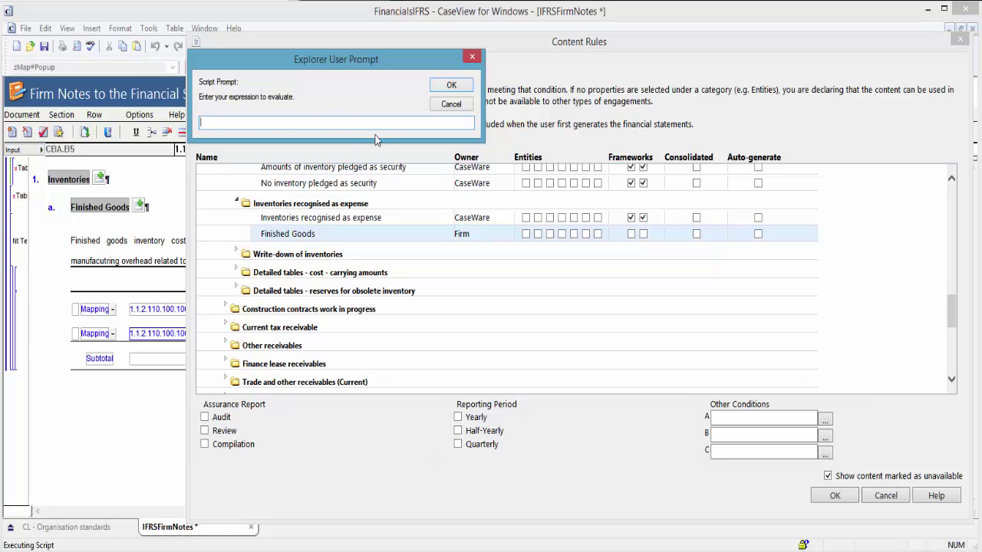
type("map(\"BC:YR0\",\"1.1.2.110.*\")<>0|map(\"BC:YR1\",\"1.1.2.110.*\")<>0")
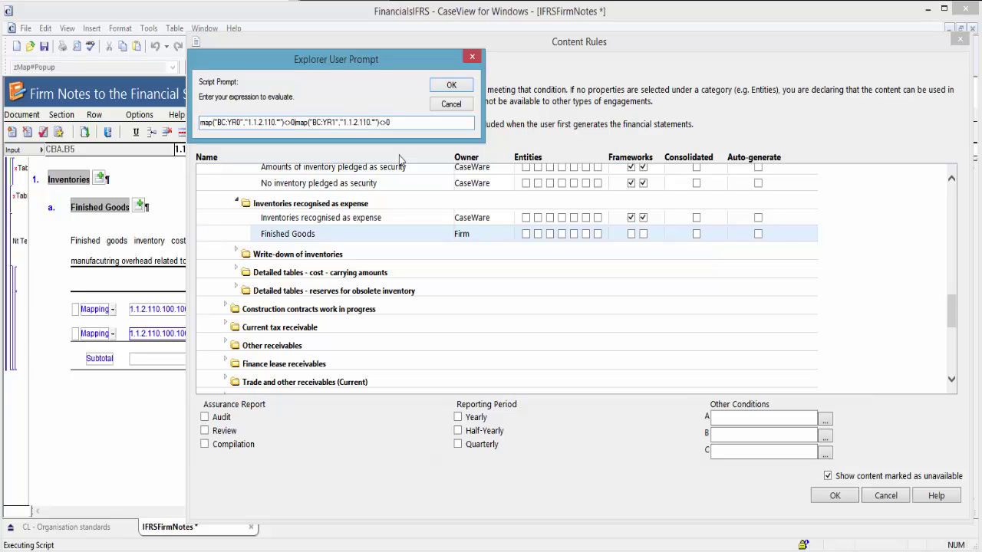
left_click(451, 85)
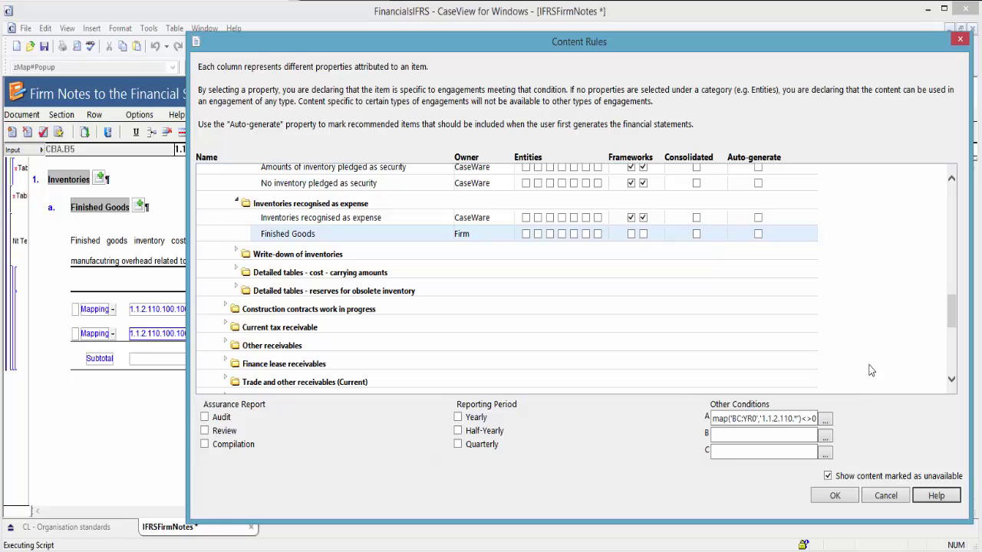
Turn on Auto-generate for Finished Goods and close Content Rules with OK.
left_click(758, 234)
left_click(834, 496)
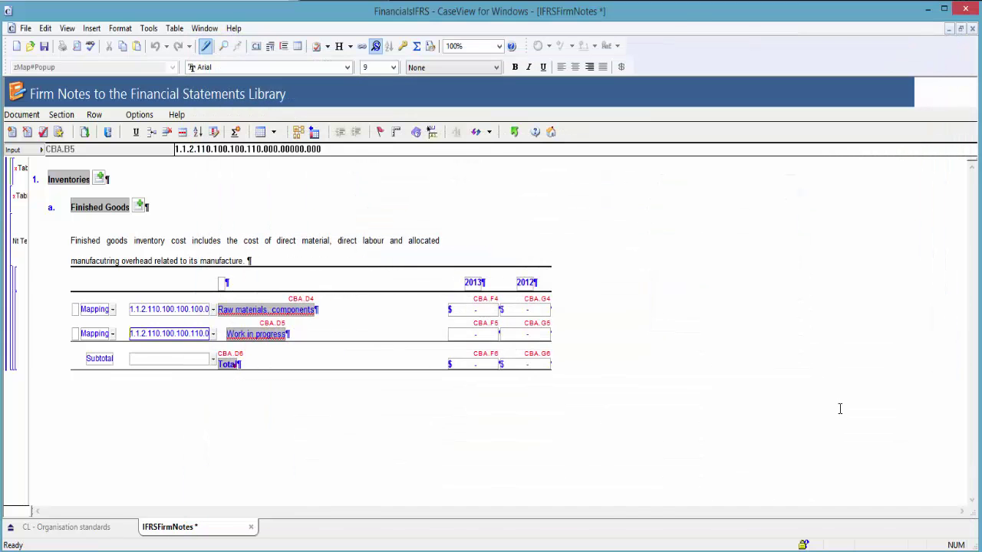